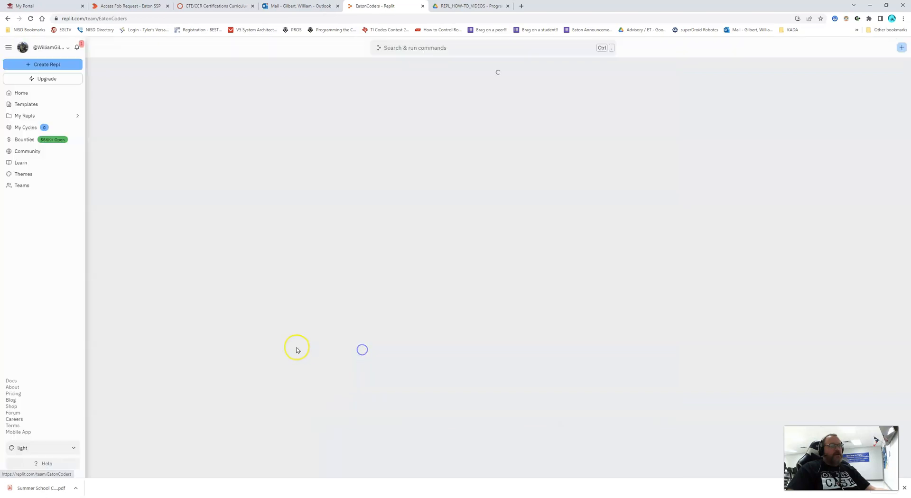
Move the APCSA 2D Array Lab 5 SeatinChart project above APCSA 2D Array Exam in the team's Projects list
scroll(280, 316, down, 3)
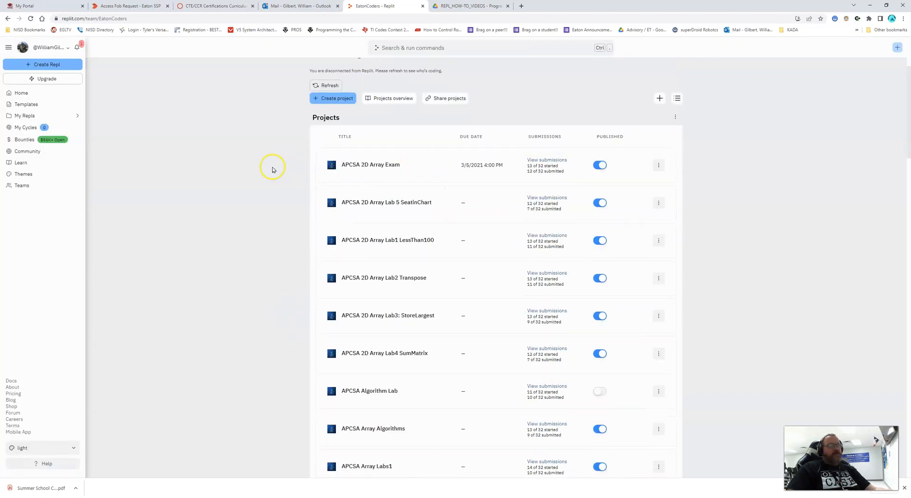
scroll(366, 164, down, 5)
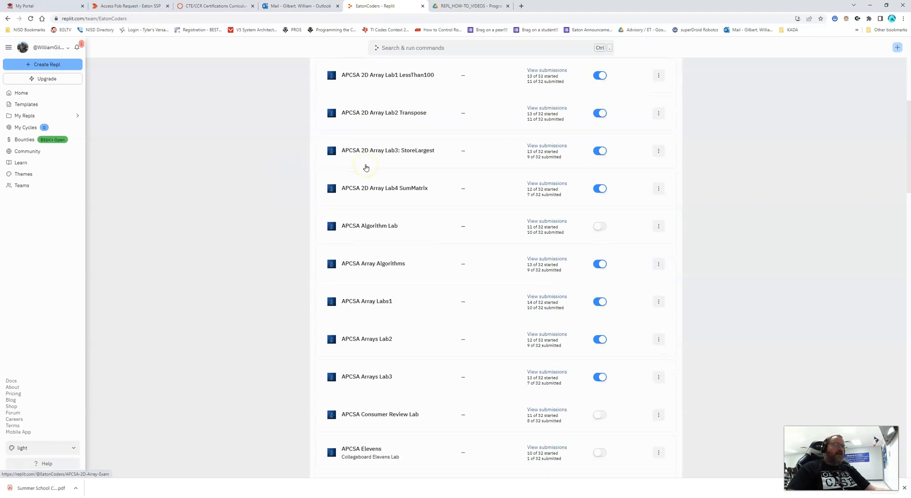
scroll(366, 168, down, 9)
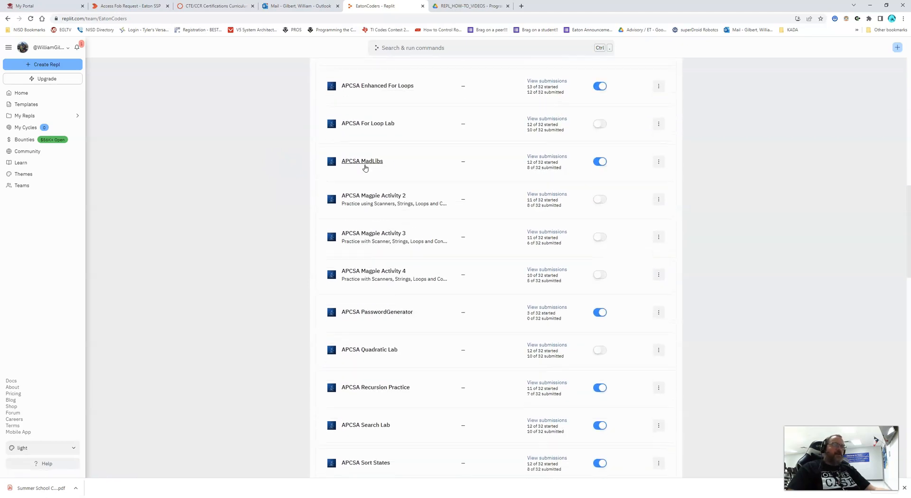
scroll(365, 167, down, 8)
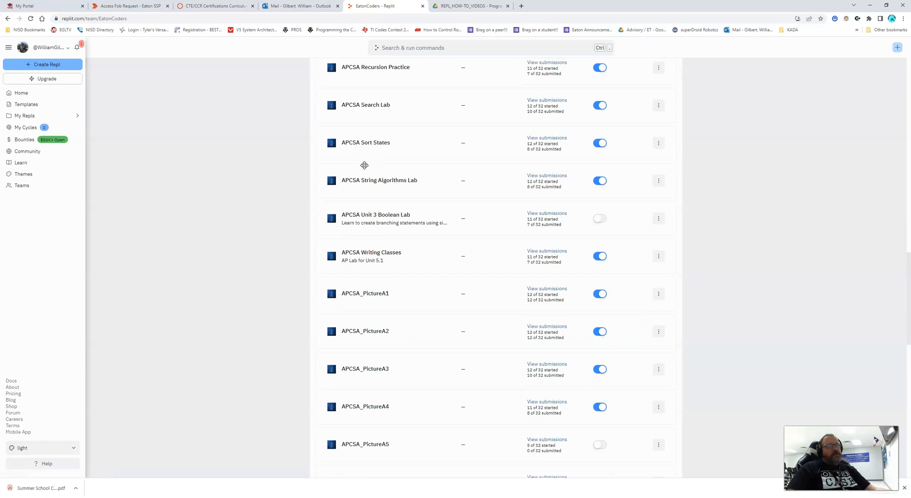
scroll(364, 165, down, 3)
scroll(365, 165, up, 11)
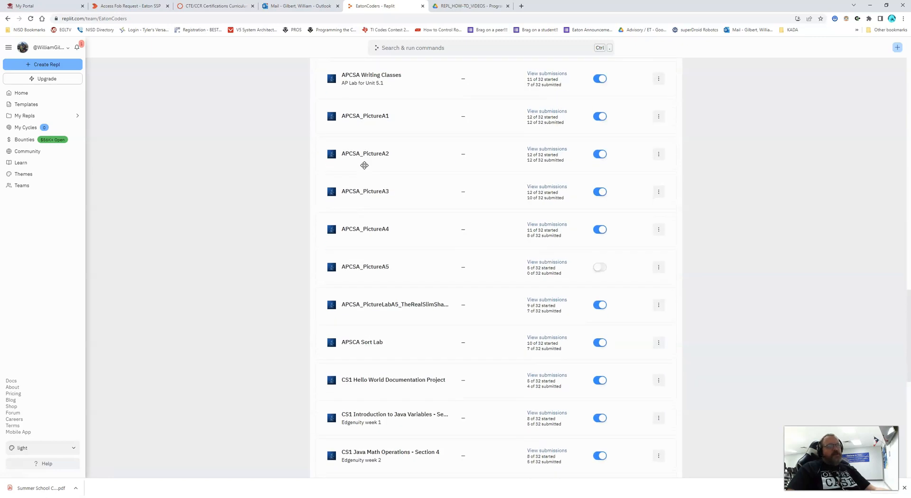
scroll(364, 165, up, 15)
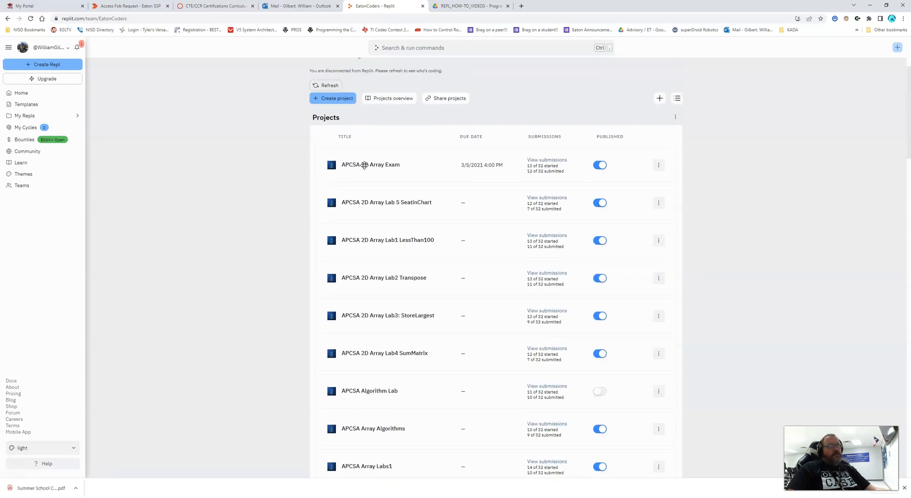
drag(386, 234, 401, 284)
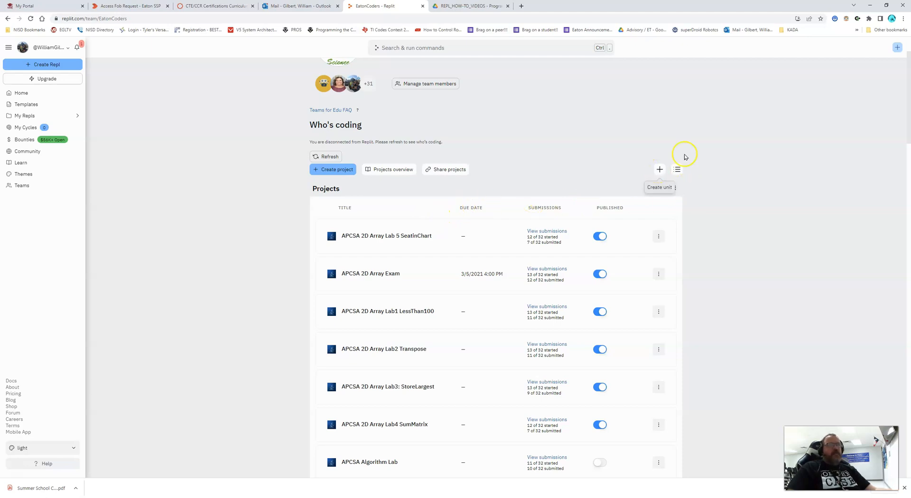
Create a new unit named "2d Arrays" for the team's projects
click(660, 171)
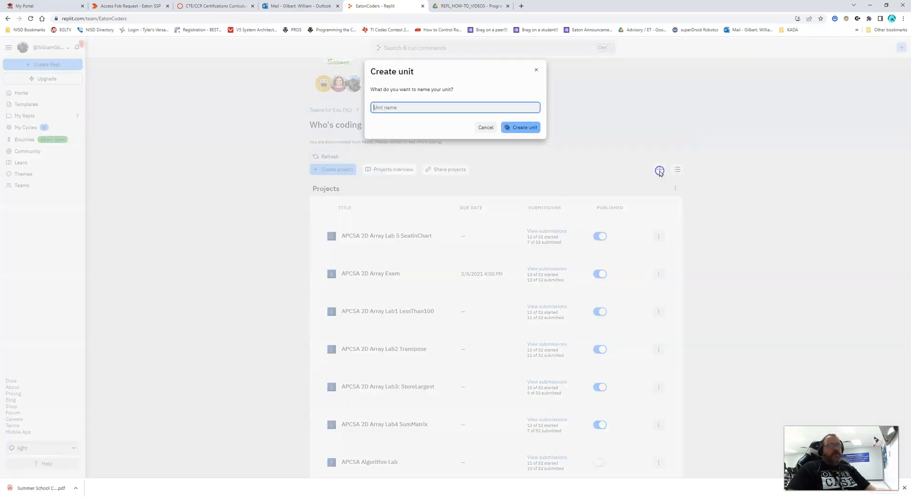
click(460, 110)
text(2d Arrays)
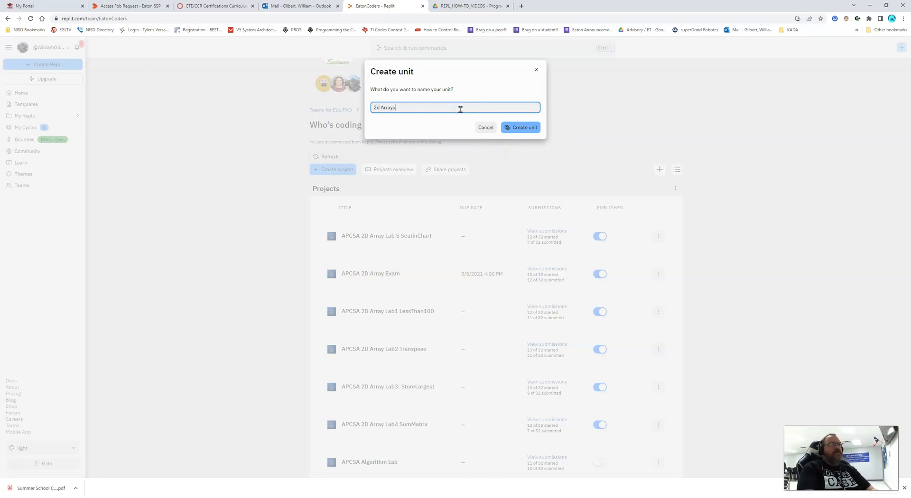
click(522, 128)
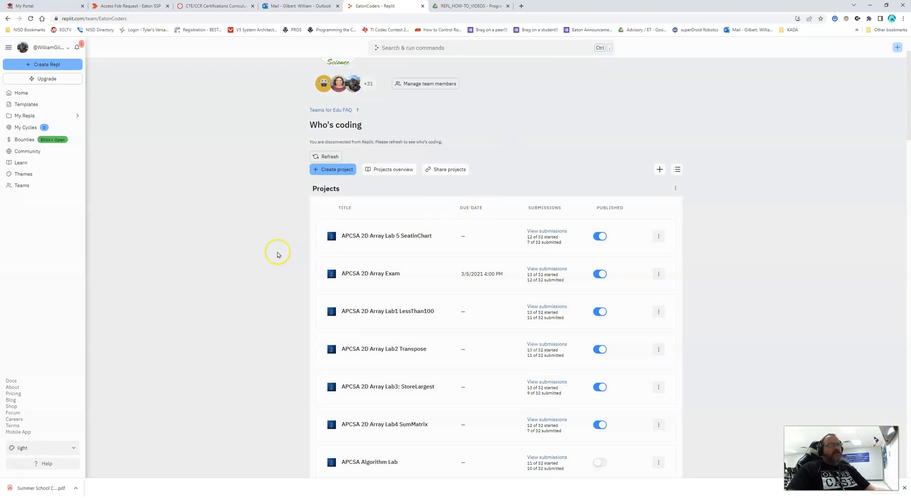
Move the APCSA 2D Array Lab 5 SeatinChart project from Projects into the 2d Arrays unit
scroll(277, 254, down, 20)
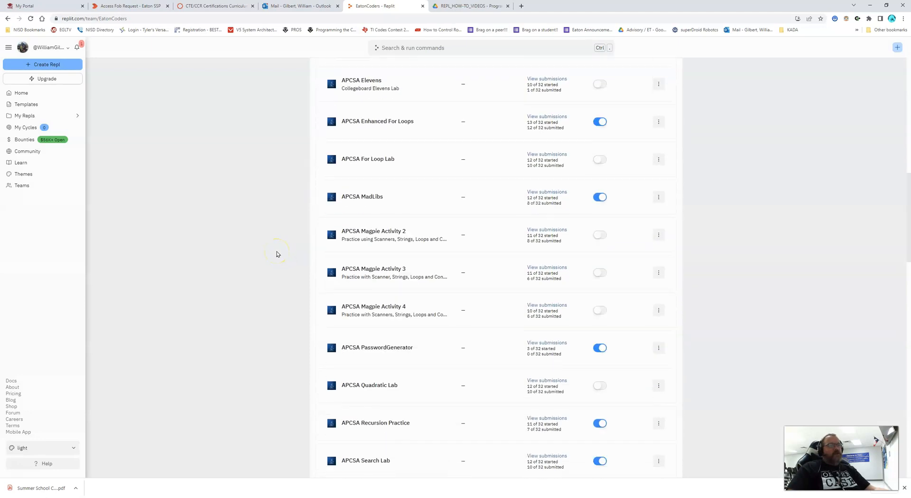
scroll(277, 254, down, 15)
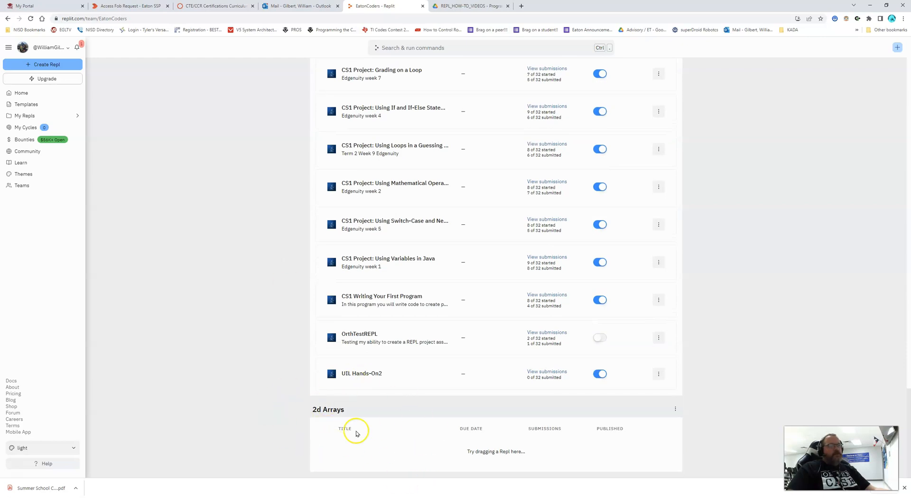
scroll(208, 379, up, 20)
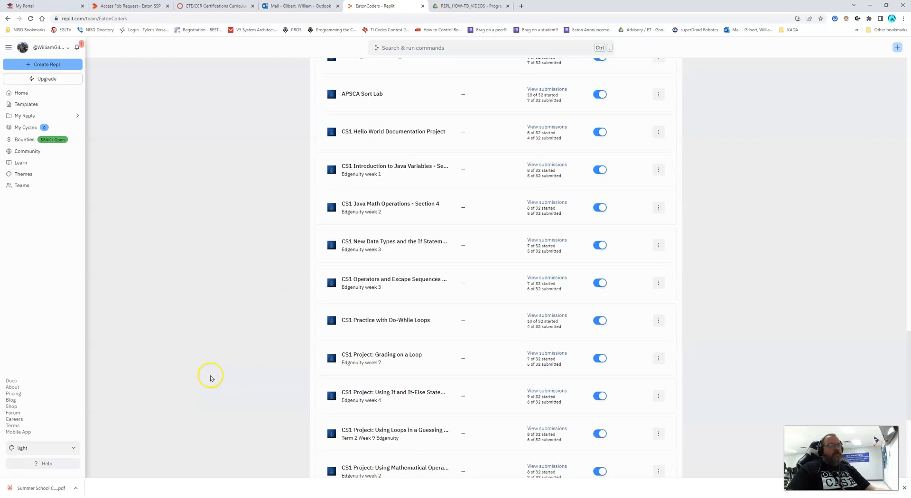
scroll(209, 379, up, 8)
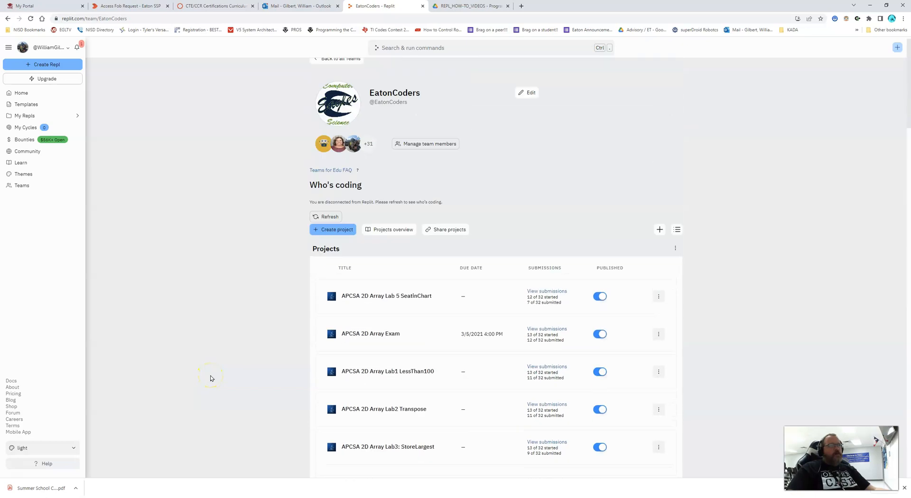
scroll(387, 258, down, 5)
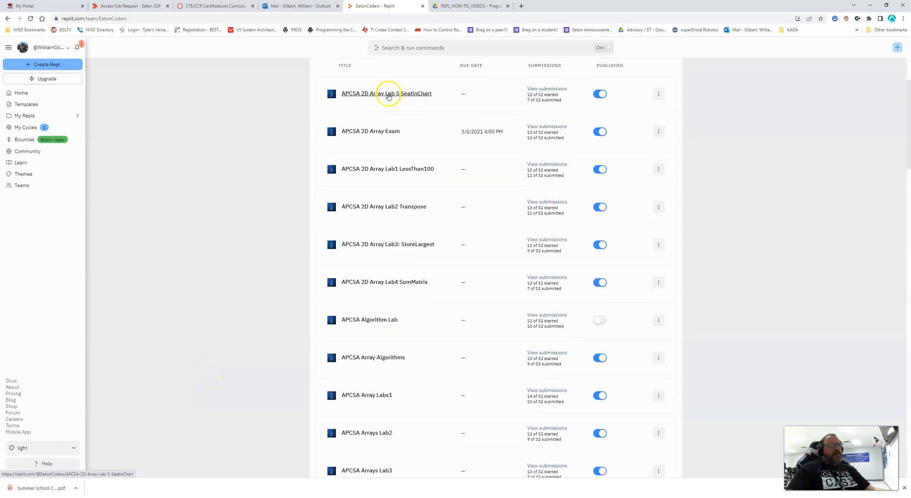
drag(320, 88, 340, 444)
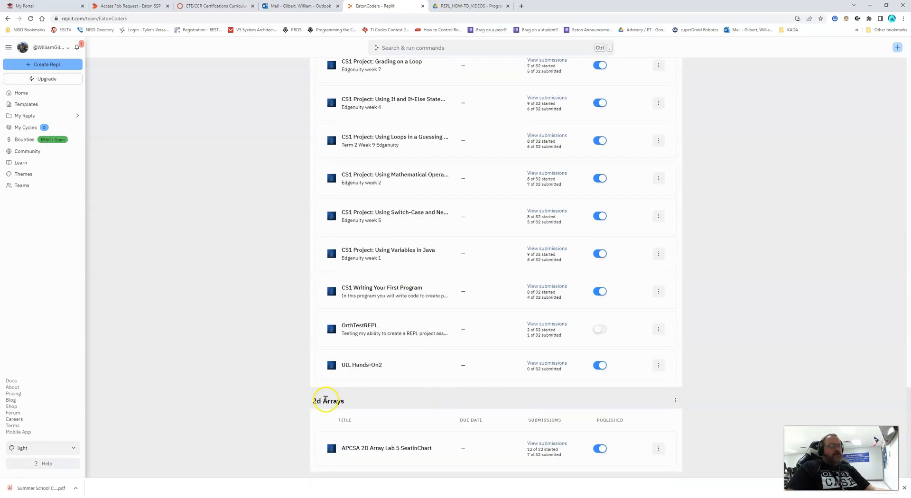
Review the edit settings and the available project actions of APCSA 2D Array Exam
scroll(295, 431, up, 15)
scroll(295, 433, up, 20)
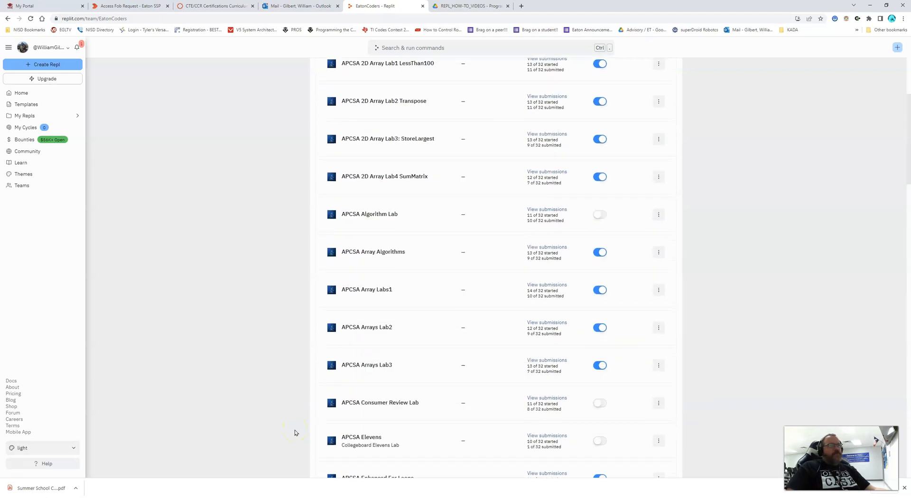
scroll(295, 433, up, 3)
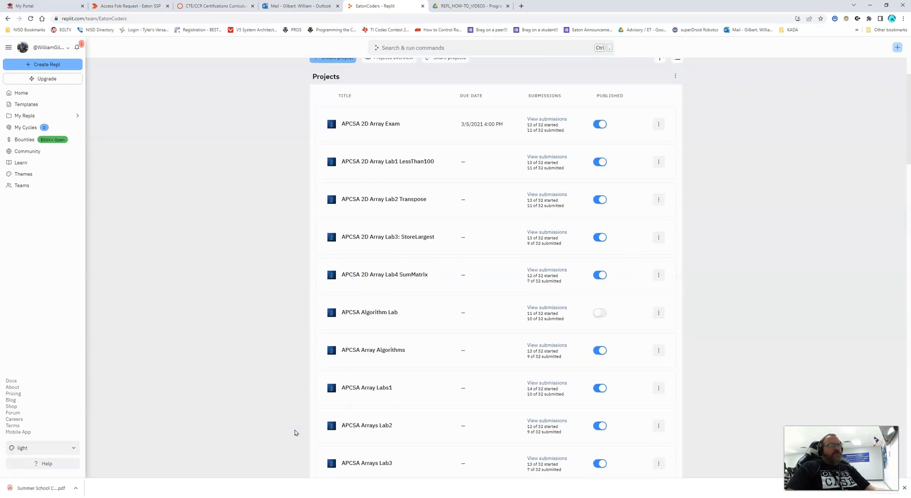
click(659, 122)
click(611, 177)
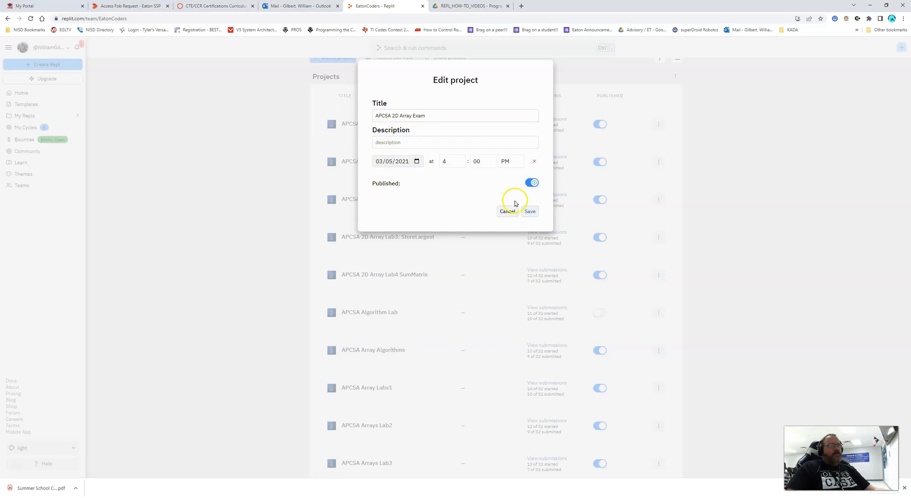
click(529, 212)
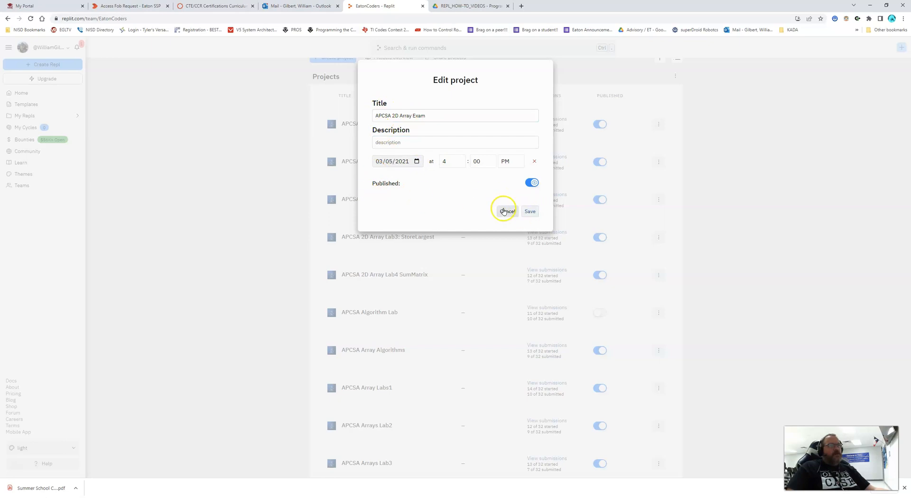
click(659, 127)
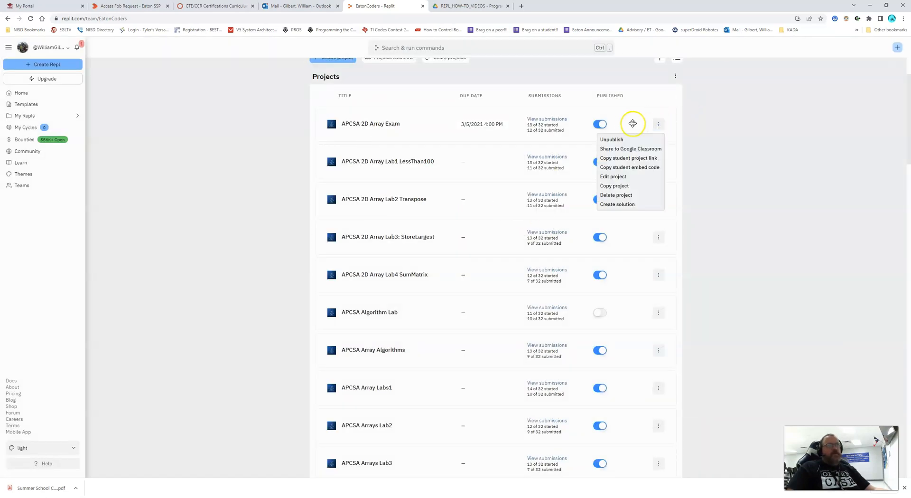
click(694, 174)
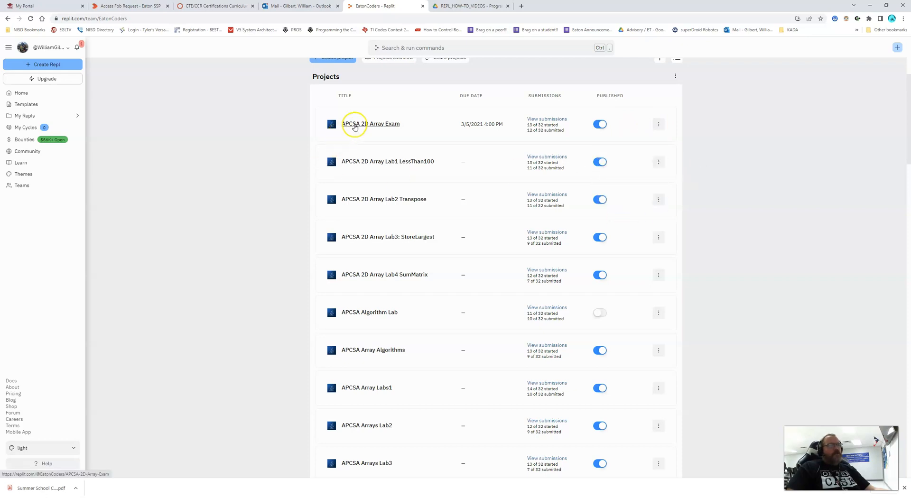
Open the submissions of CS1 Writing Your First Program and view the second listed author's Repl
scroll(276, 327, down, 15)
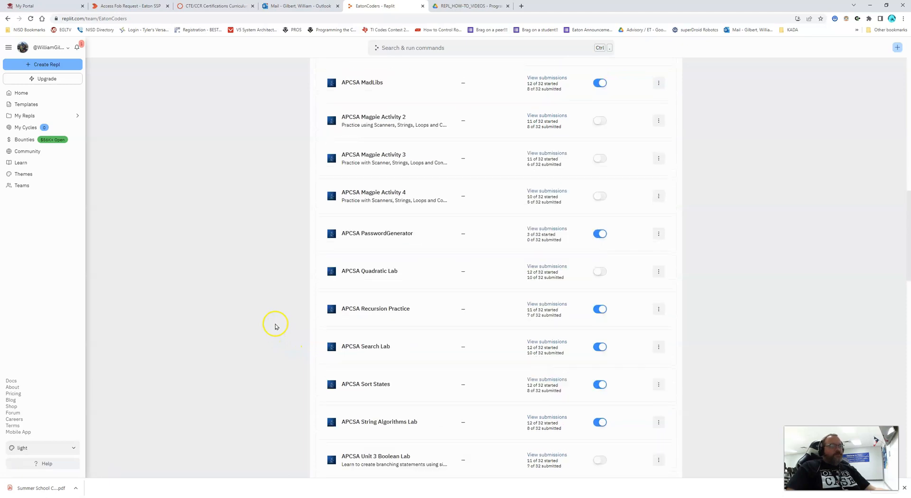
scroll(275, 327, down, 15)
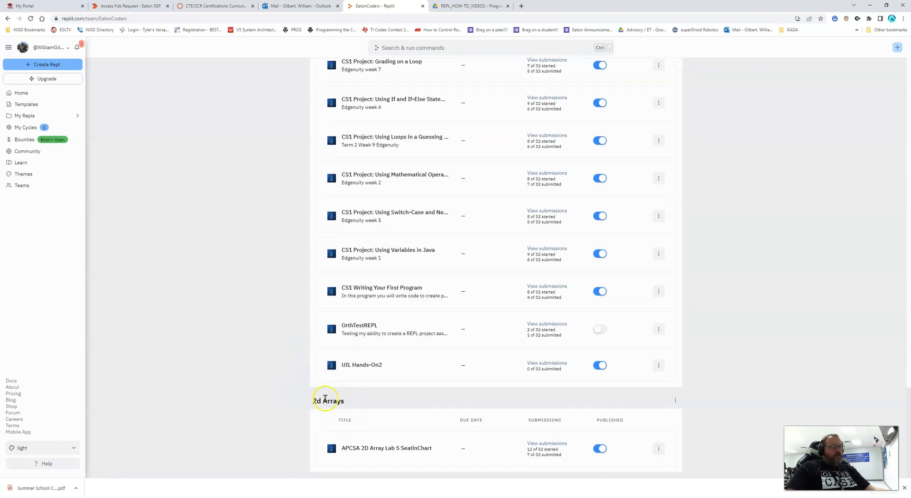
scroll(271, 420, up, 20)
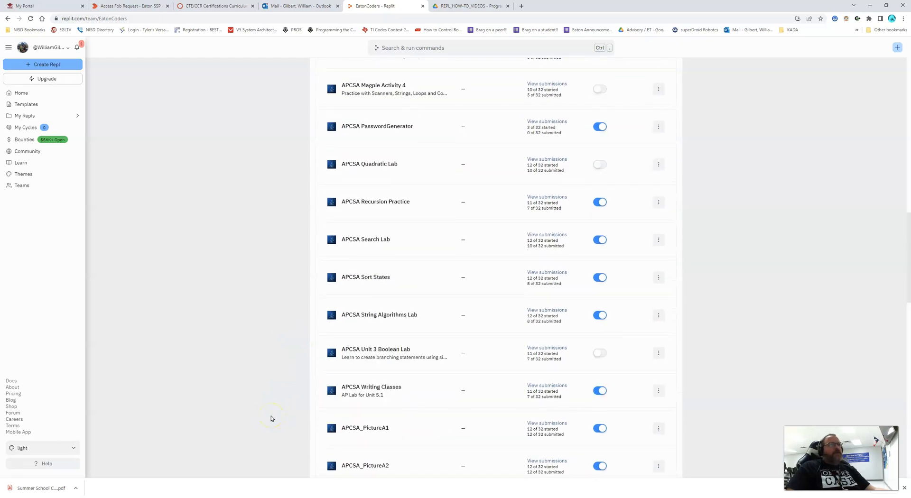
scroll(271, 417, up, 15)
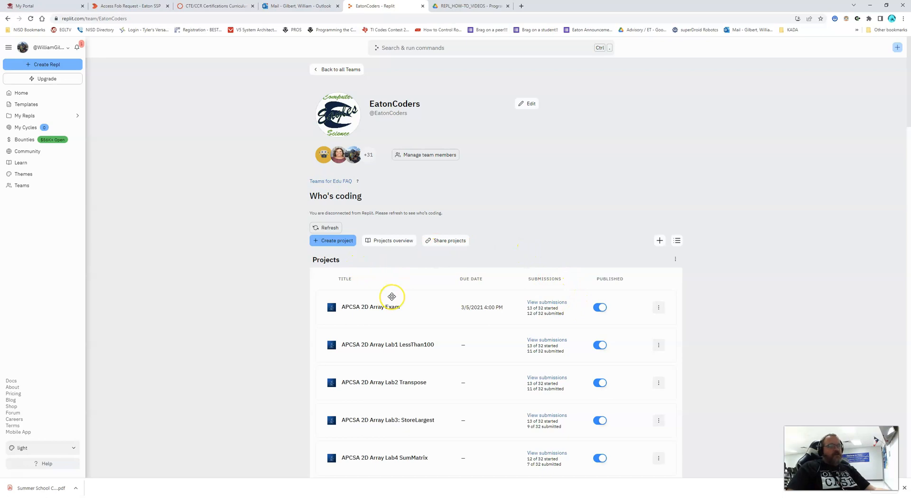
scroll(392, 297, down, 20)
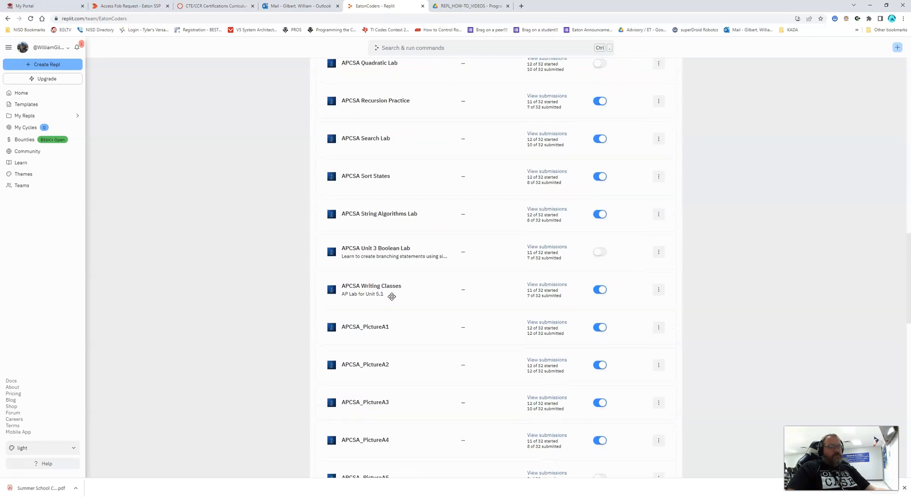
scroll(392, 297, down, 9)
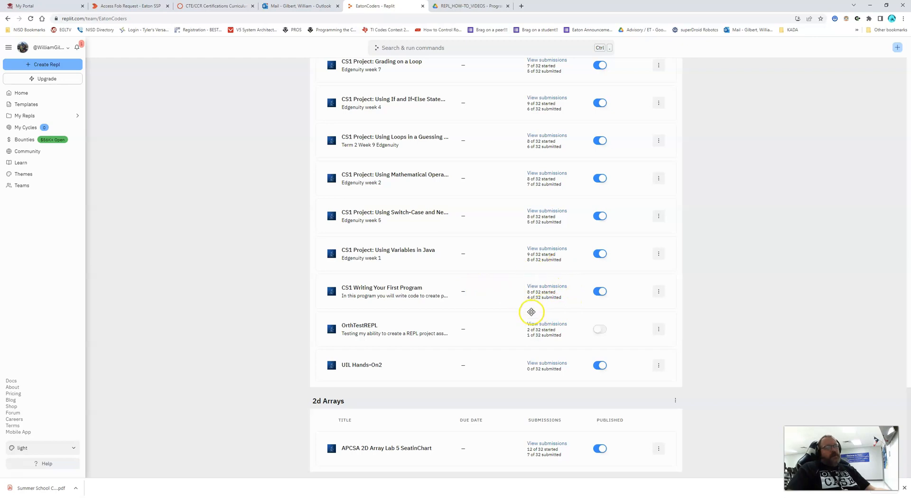
click(553, 288)
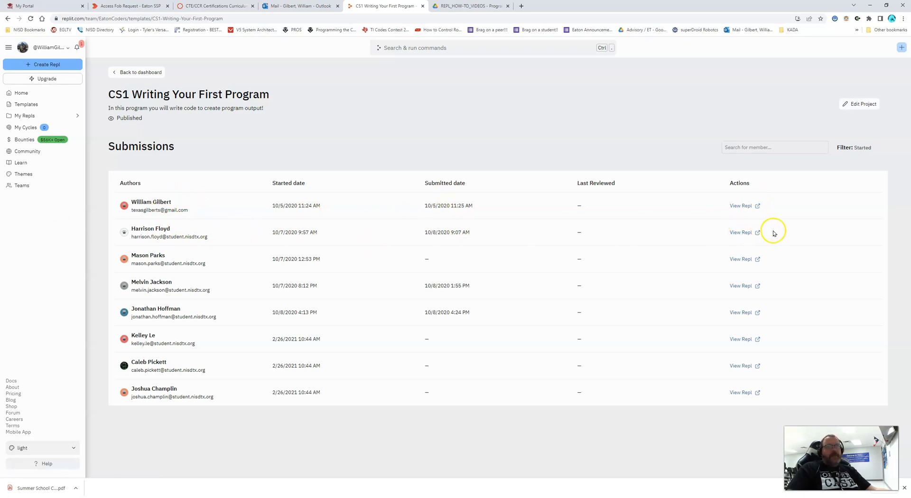
click(741, 233)
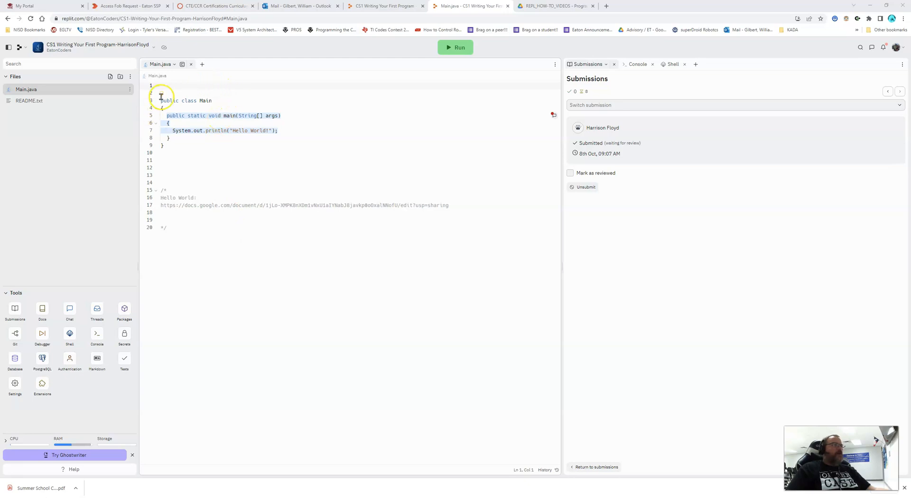
Insert the filler text "lkjl;kjd;lakdjflk" on empty line 12 of the student's Main.java
drag(161, 100, 240, 220)
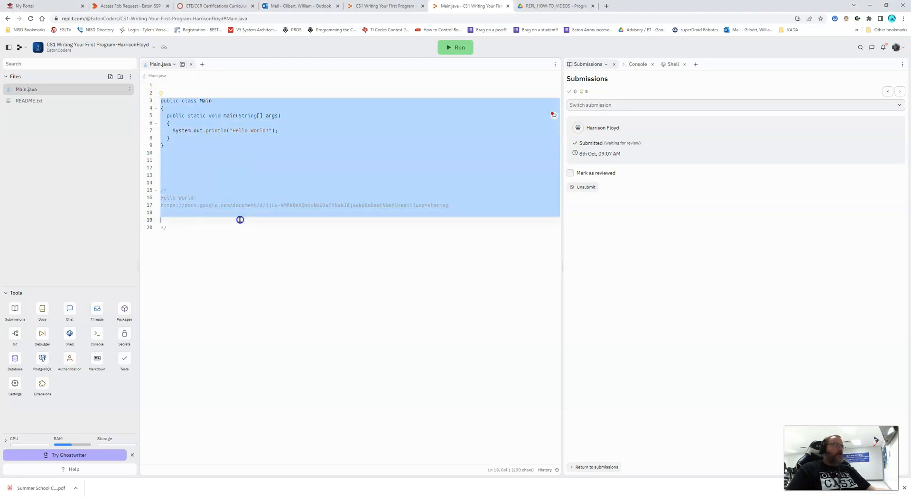
click(240, 165)
text(lkjl;kjdlkf)
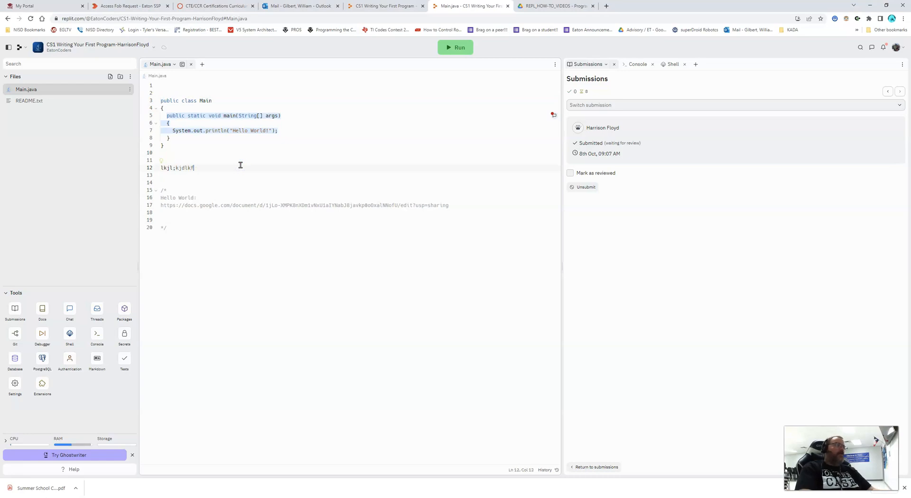
text(jdjflk)
key(Return)
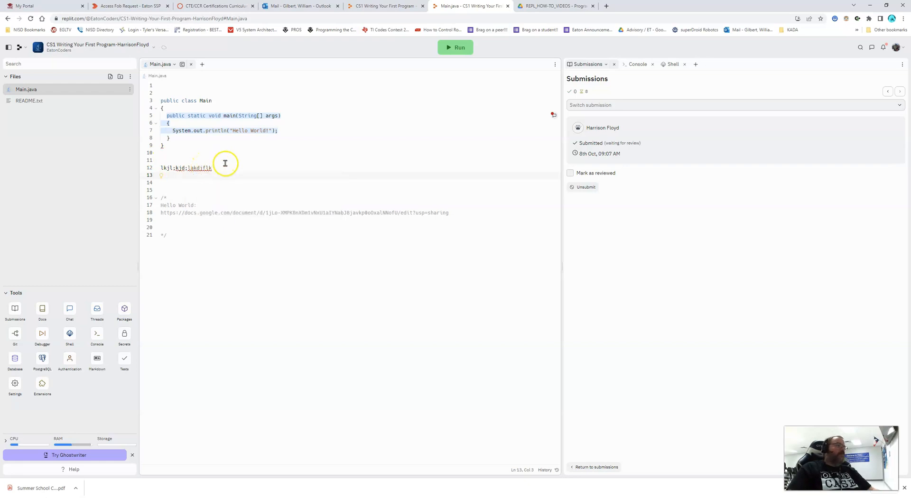
Replace the filler text on line 12 with "#;alskdjfkjf" and start a new line below it
drag(229, 166, 145, 169)
key(BackSpace)
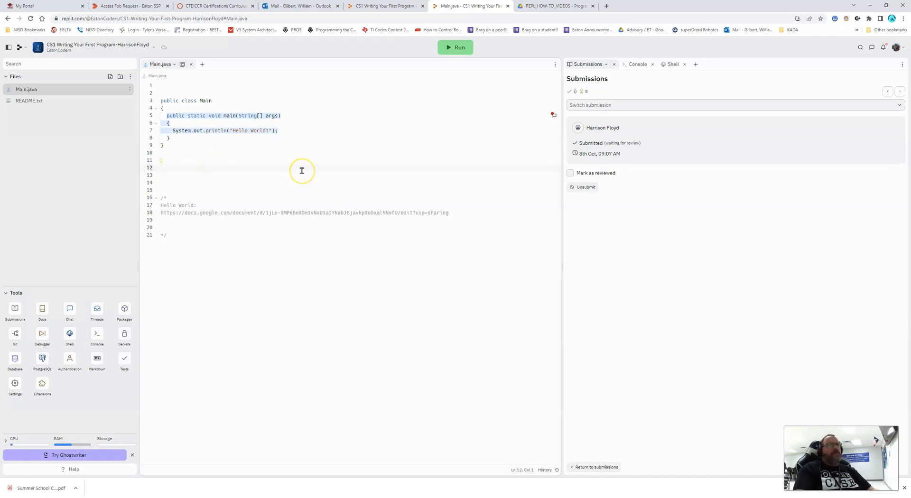
text(#;alskdjfkjf)
key(Return)
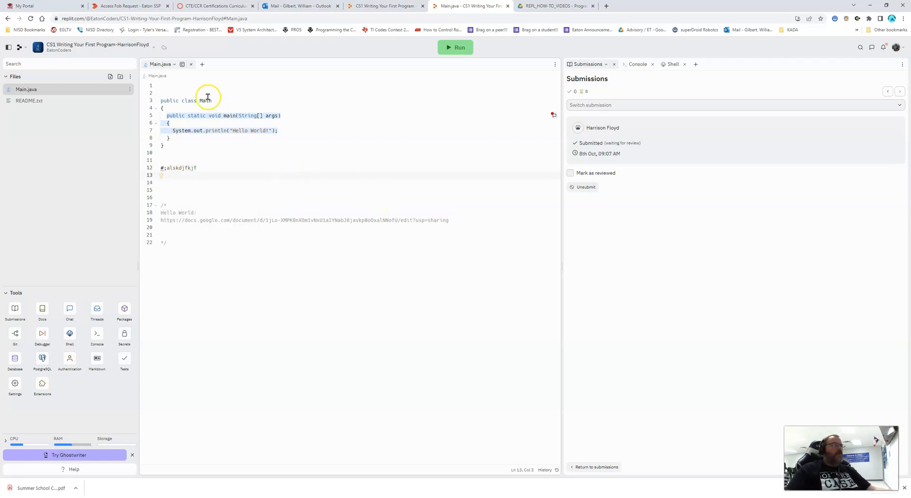
Turn the filler text on line 12 into a Java comment by replacing its leading "#" with "//"
drag(161, 167, 164, 168)
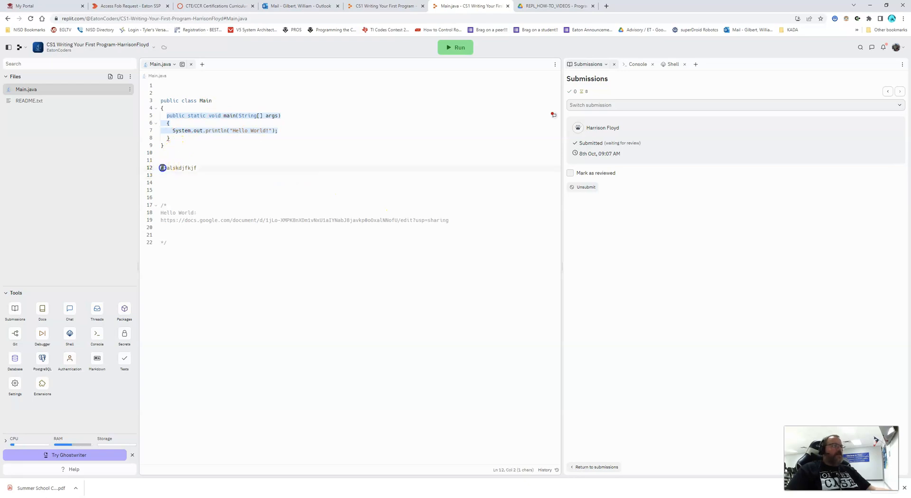
key(BackSpace)
text(//)
click(221, 199)
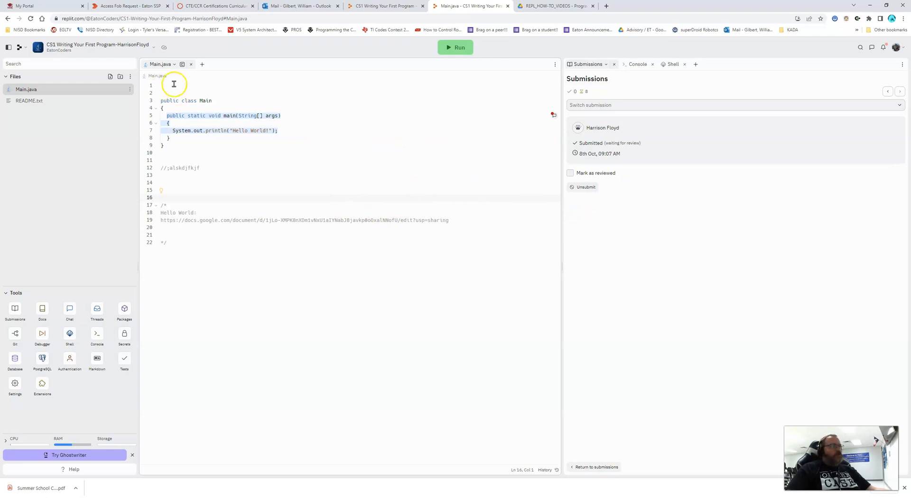
Add the comments "//you got 85% of the objectives" and "// you did not complete requirement 4" above the Main class, separated by blank lines
click(160, 92)
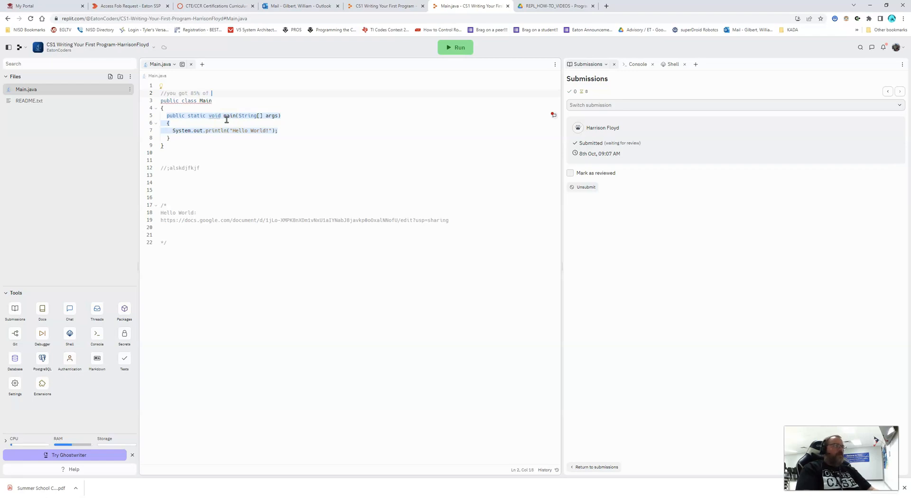
key(Return)
key(Return)
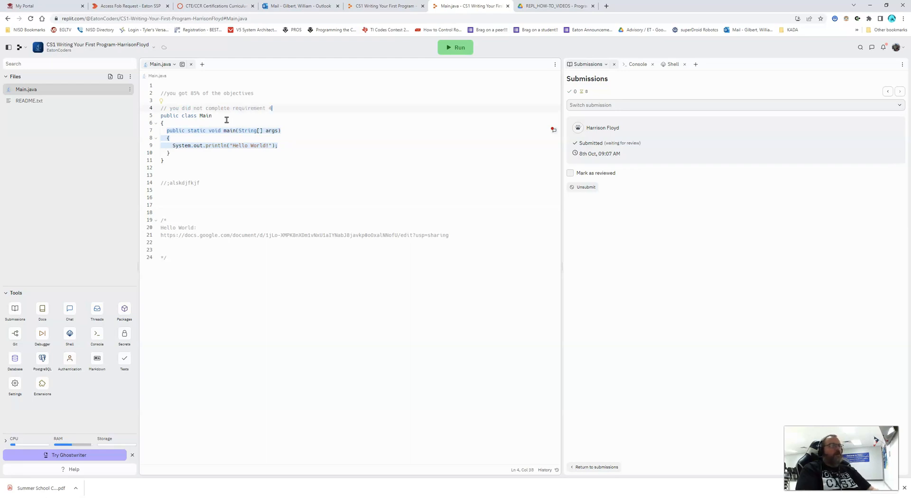
key(Return)
key(Return)
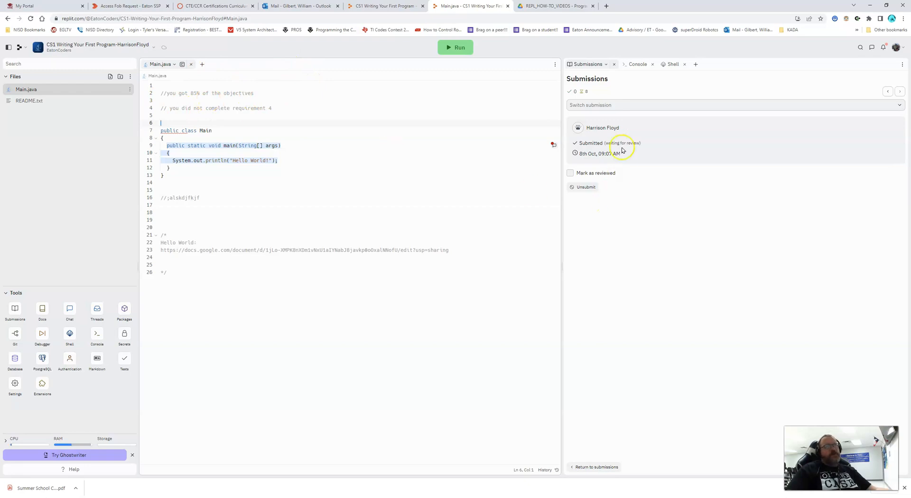
Mark the student's submission as reviewed and look through the list of other students' submissions
click(570, 173)
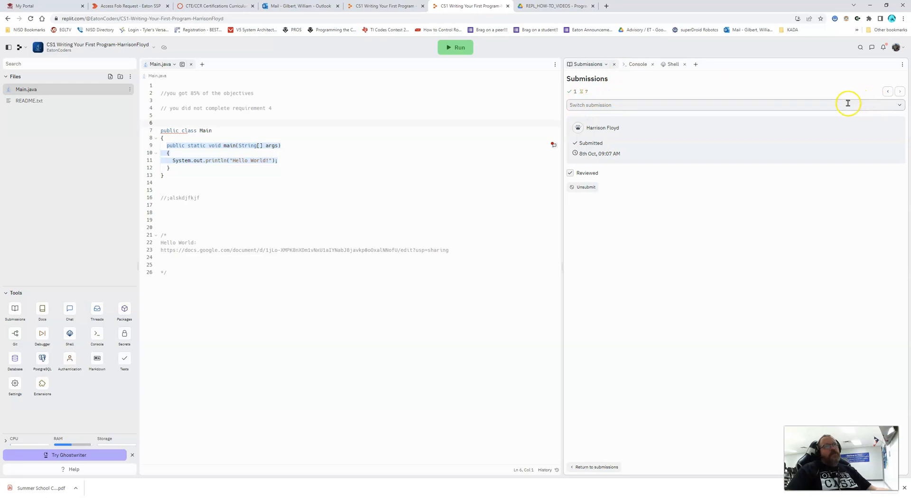
click(898, 106)
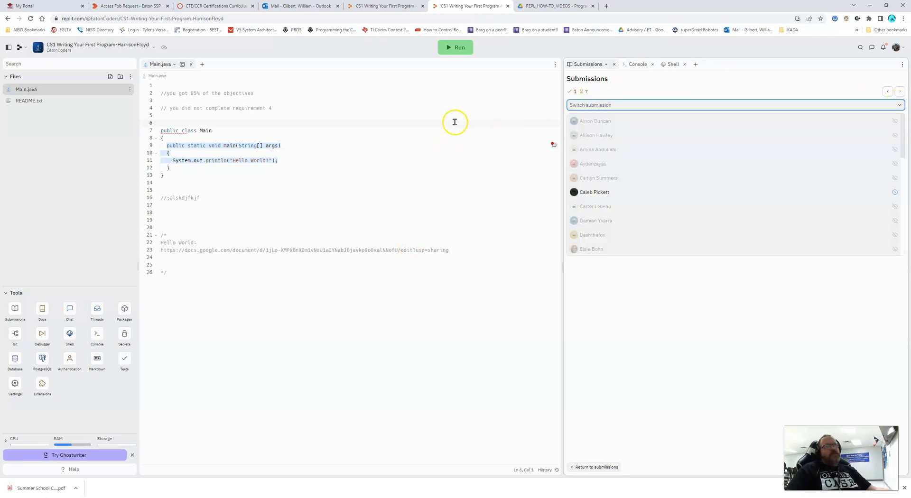
click(632, 89)
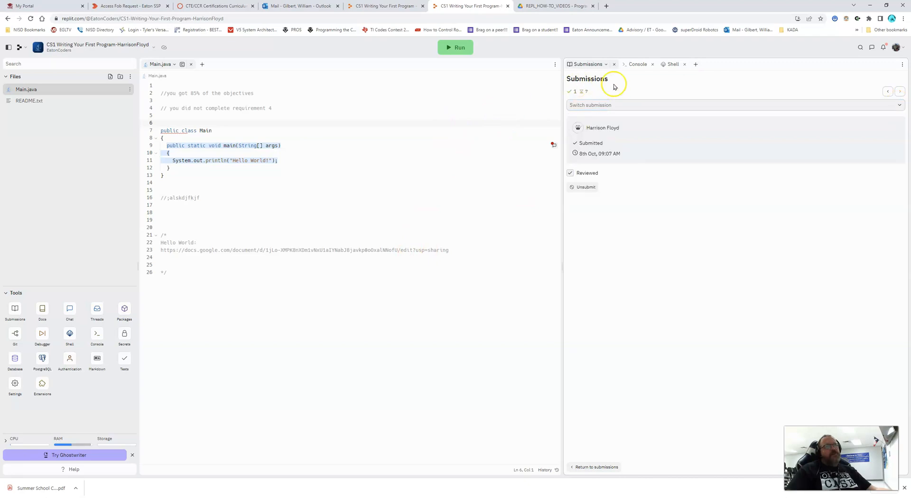
click(901, 107)
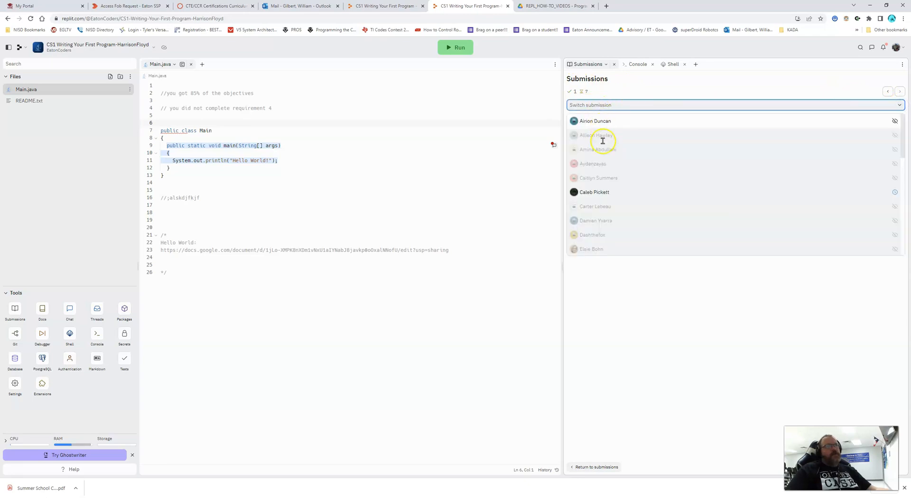
scroll(598, 217, down, 5)
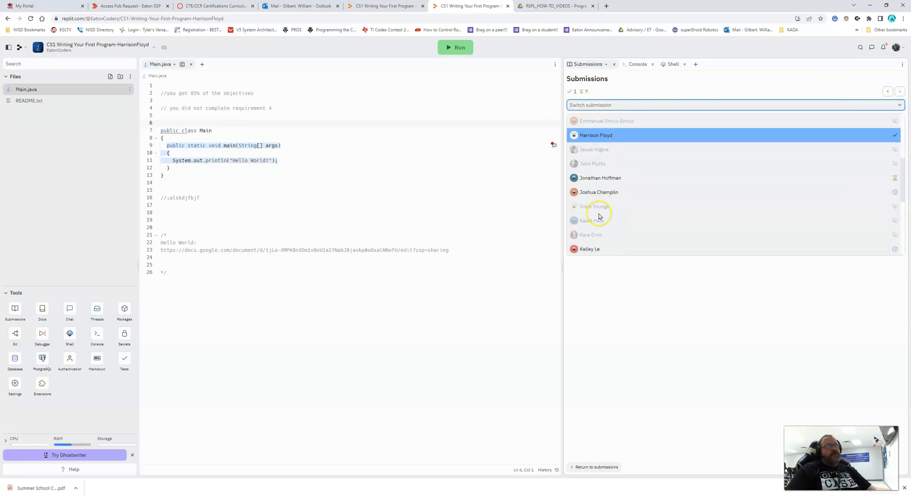
scroll(599, 216, down, 5)
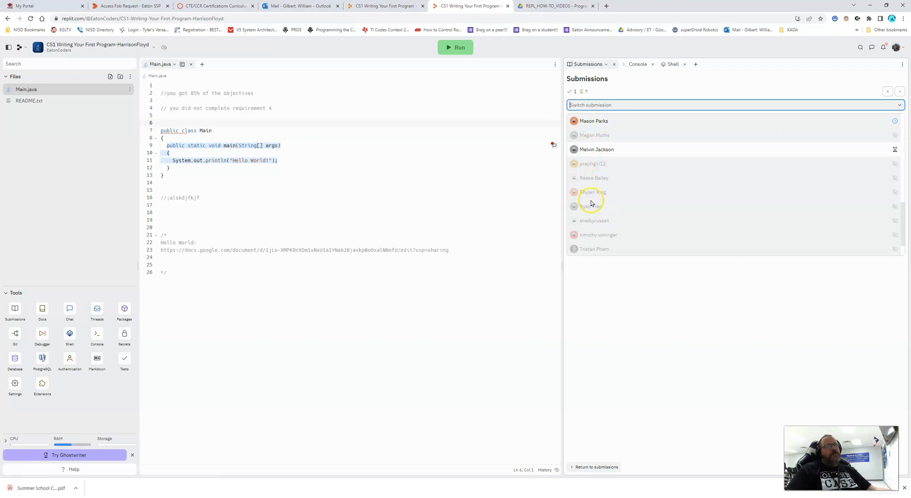
scroll(605, 216, up, 5)
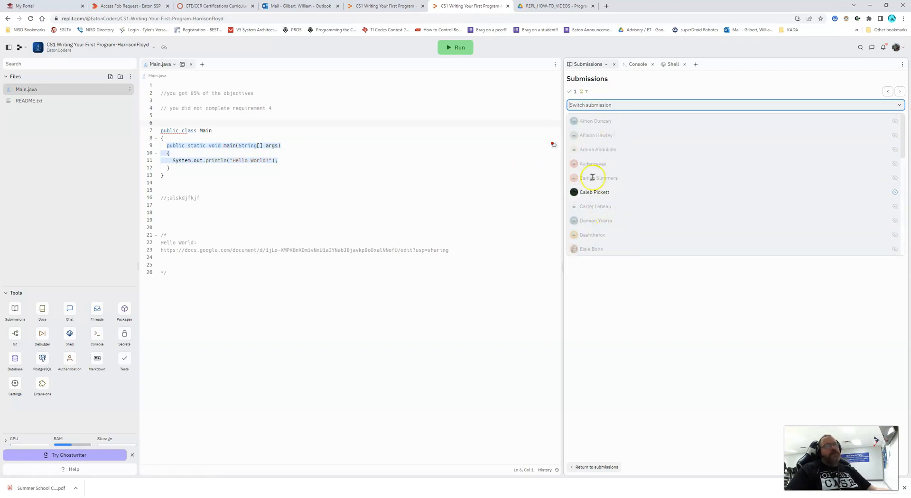
click(516, 213)
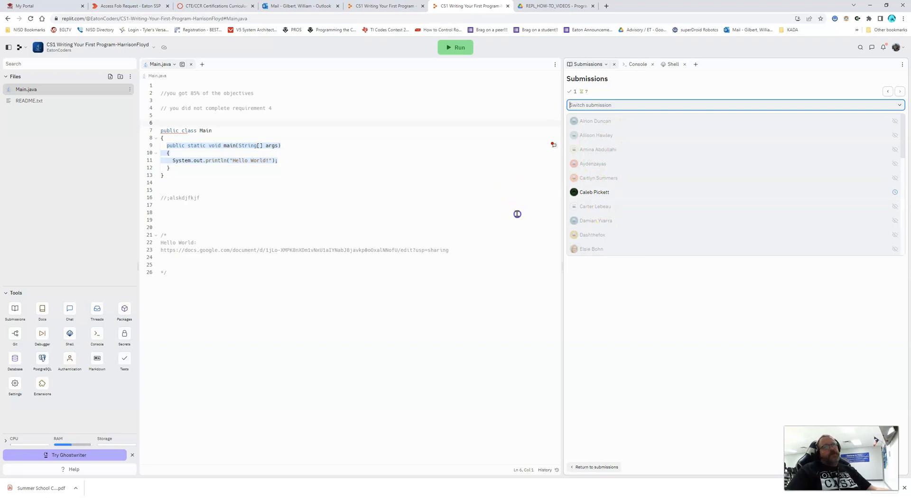
Run the student's program with its console output shown, and return to the submission review
click(636, 64)
click(440, 46)
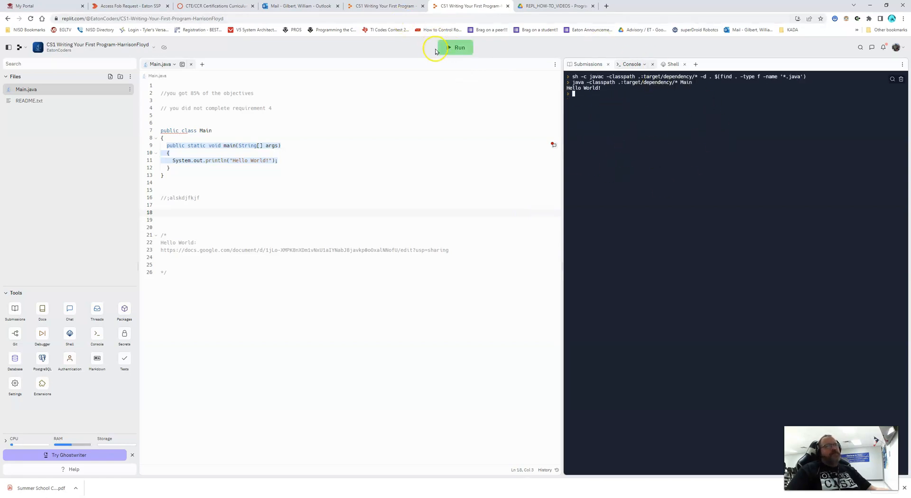
click(588, 64)
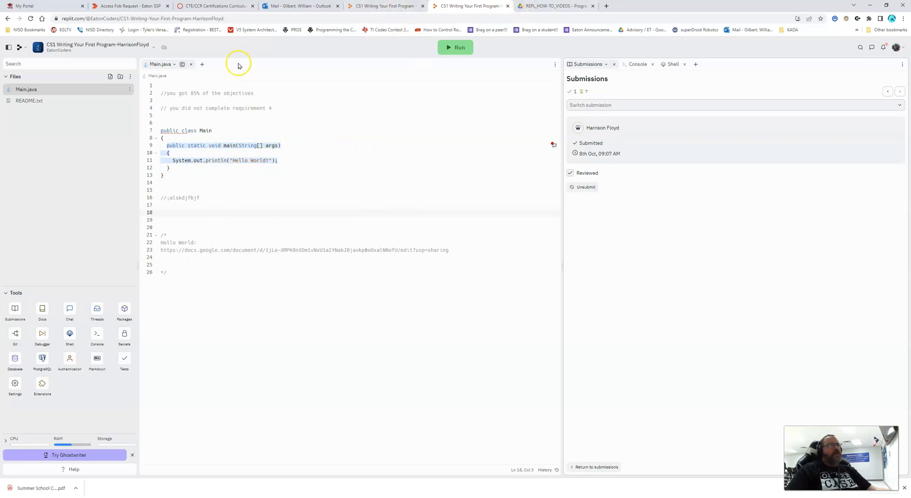
Leave the student's Repl and open the EatonCoders team from the list of teams
click(26, 49)
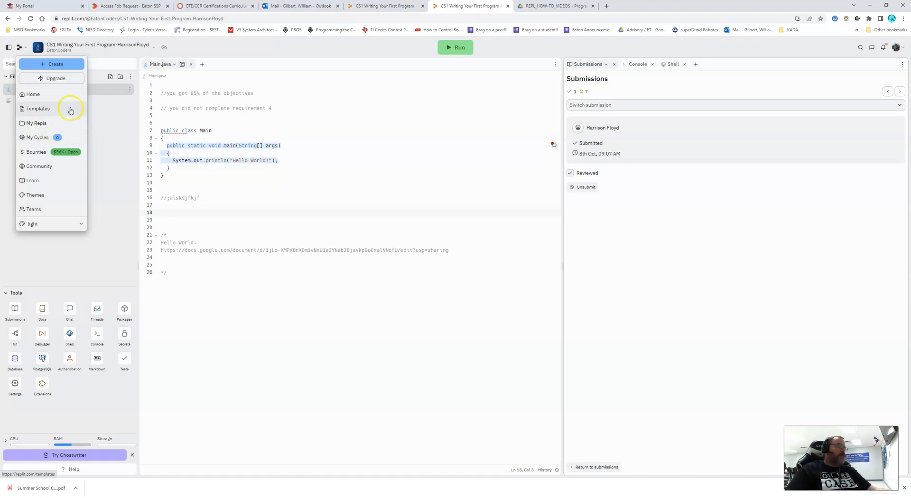
click(33, 209)
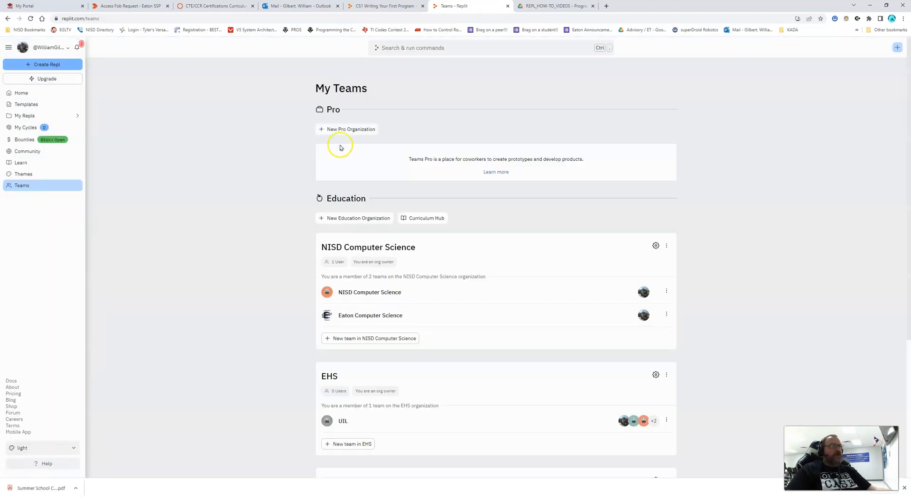
scroll(234, 302, down, 3)
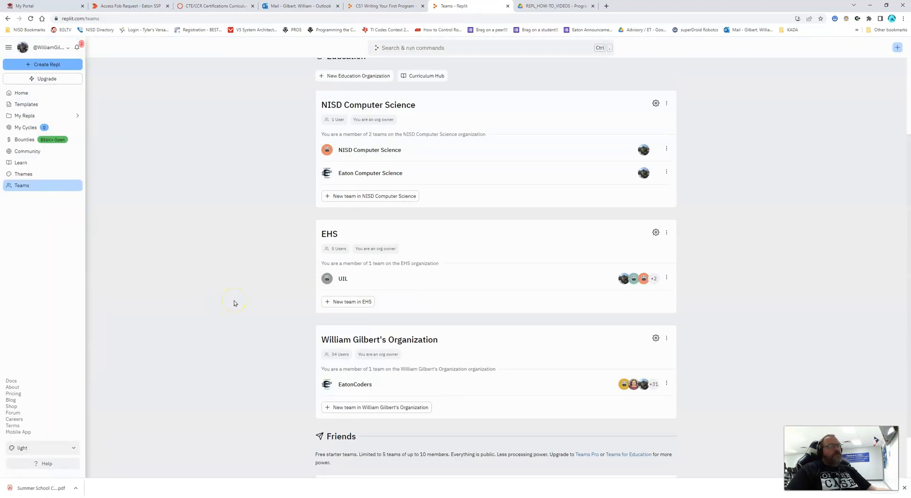
scroll(234, 303, down, 1)
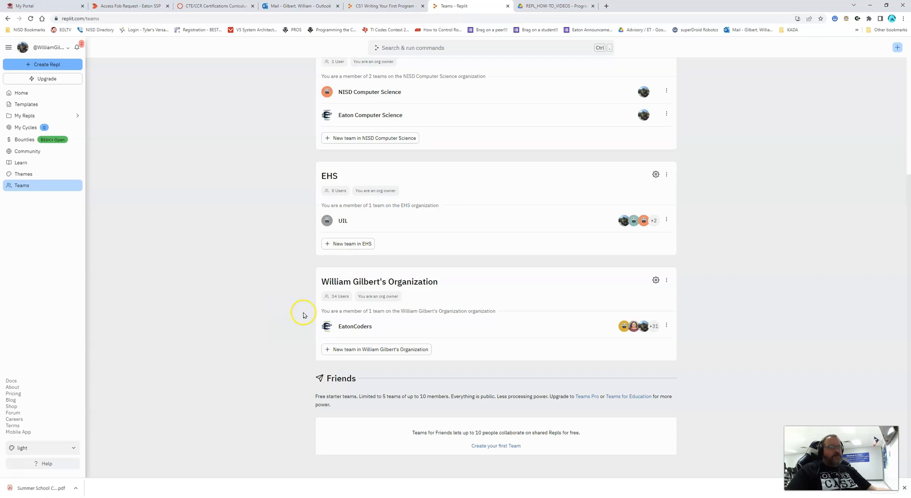
click(358, 327)
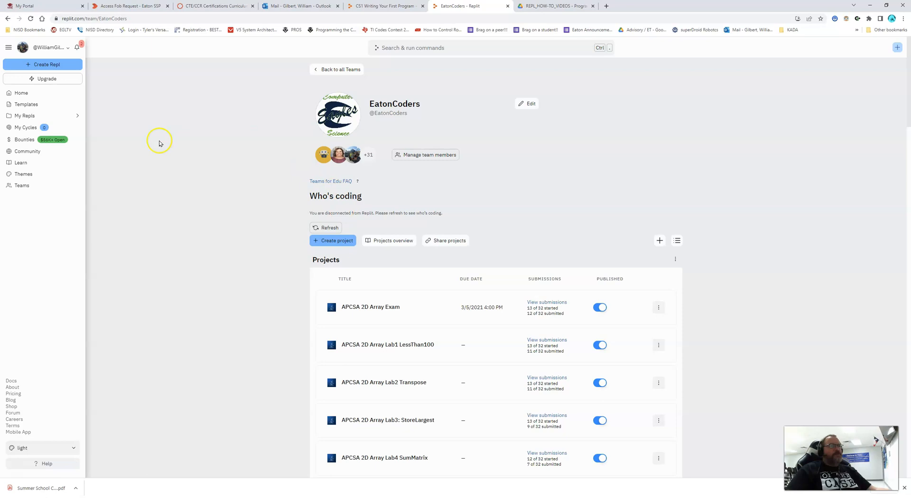
Open the EatonCoders projects overview and examine each student's status across the published projects
click(388, 242)
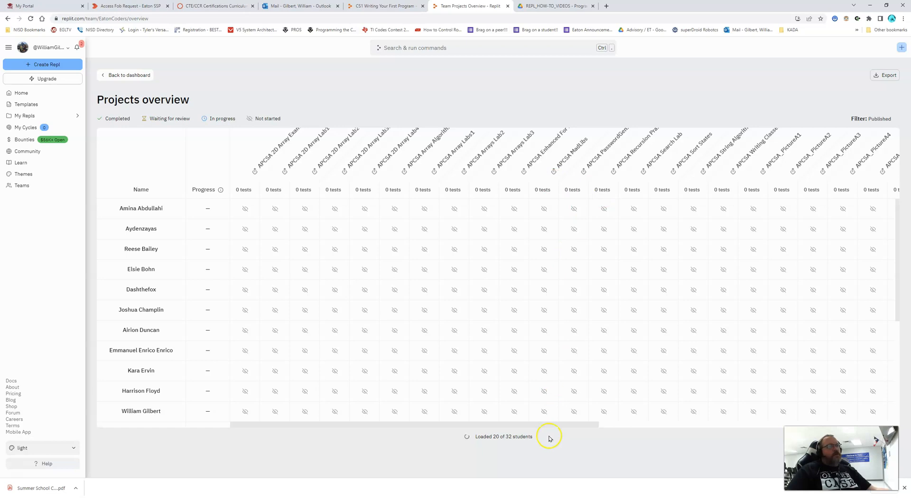
drag(555, 428, 330, 433)
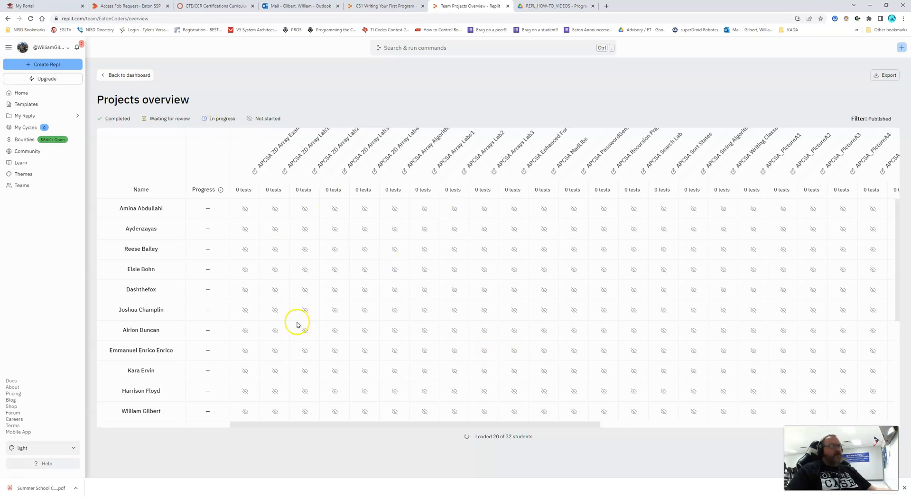
scroll(322, 331, down, 4)
scroll(321, 327, up, 4)
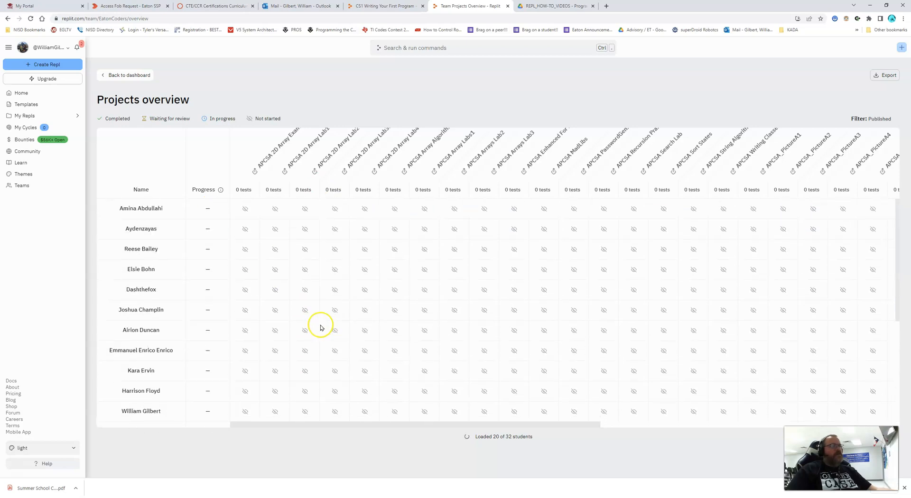